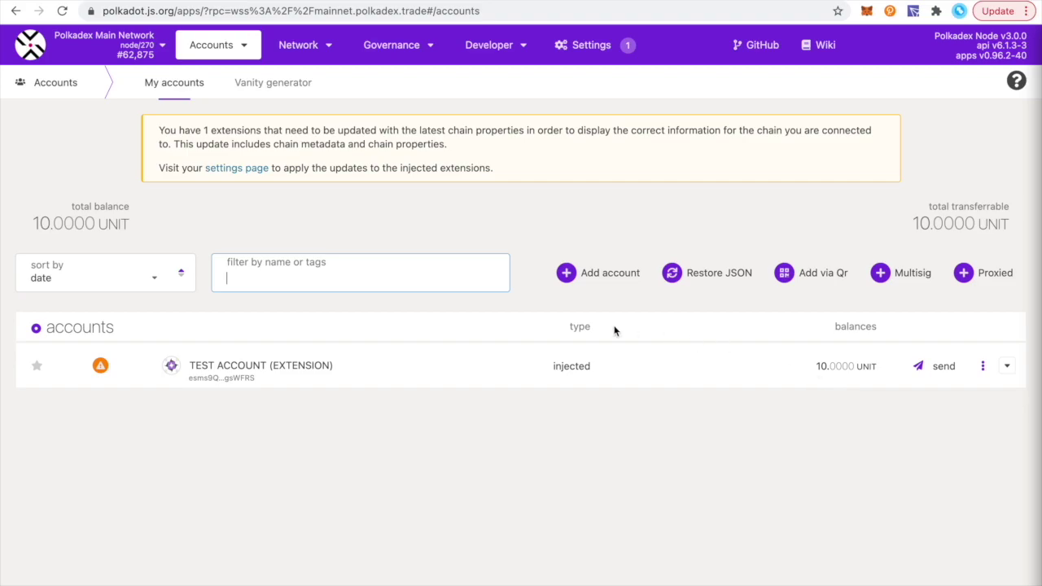
Go to Staking > Account actions and start a new nominator setup.
mouse_move(320, 45)
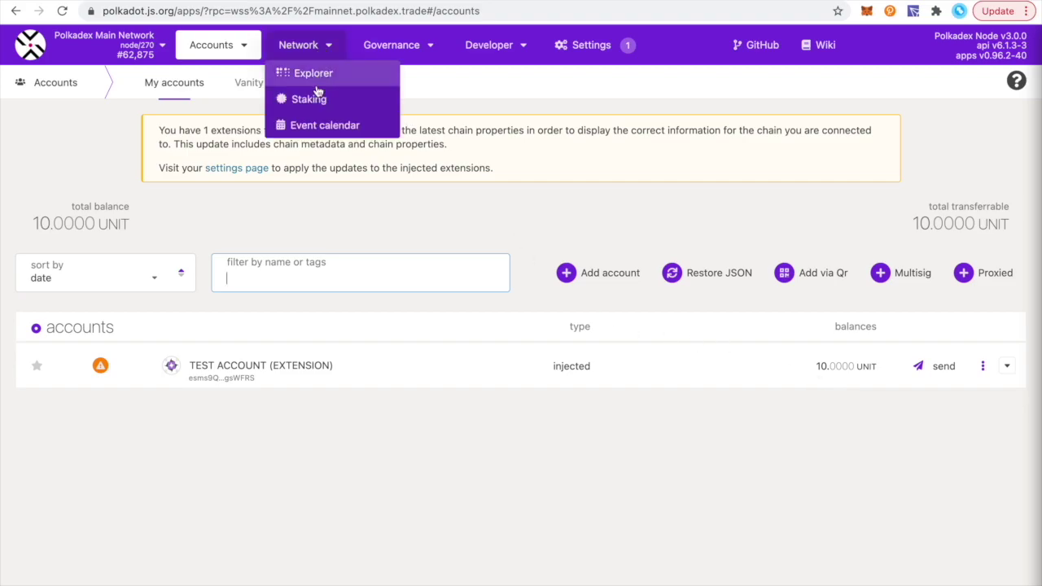
click(318, 100)
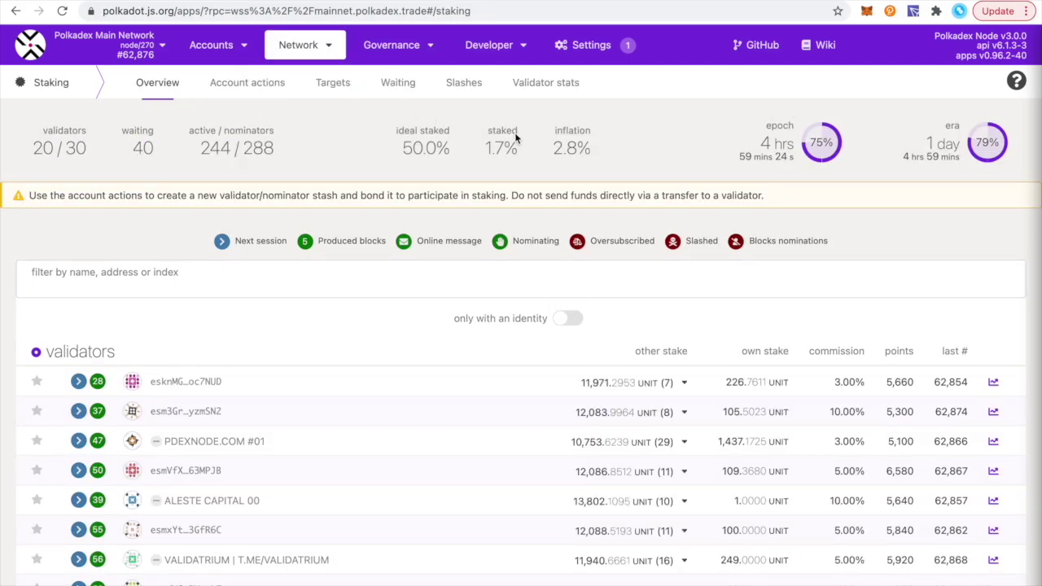
click(266, 86)
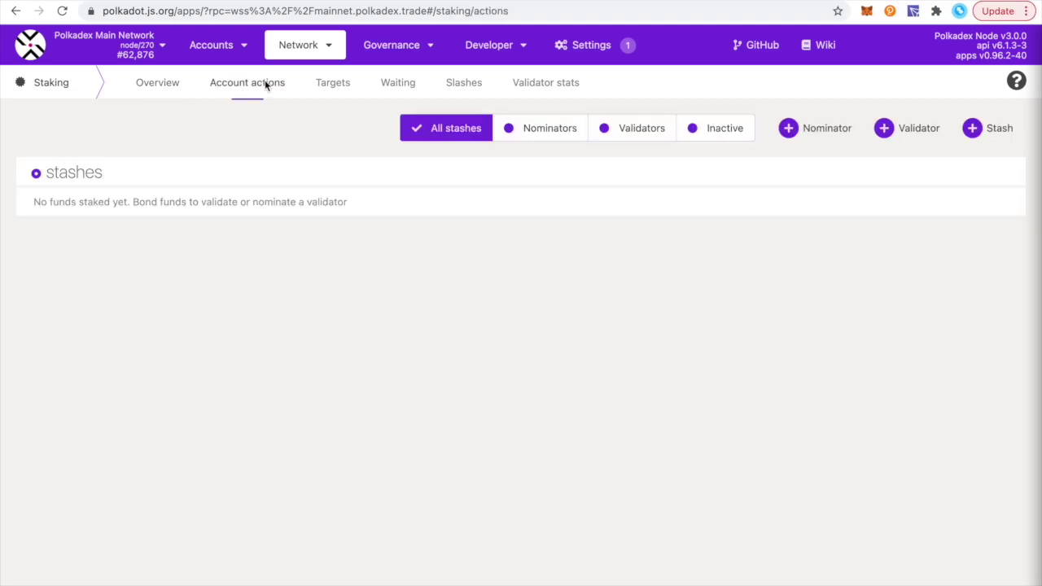
click(836, 128)
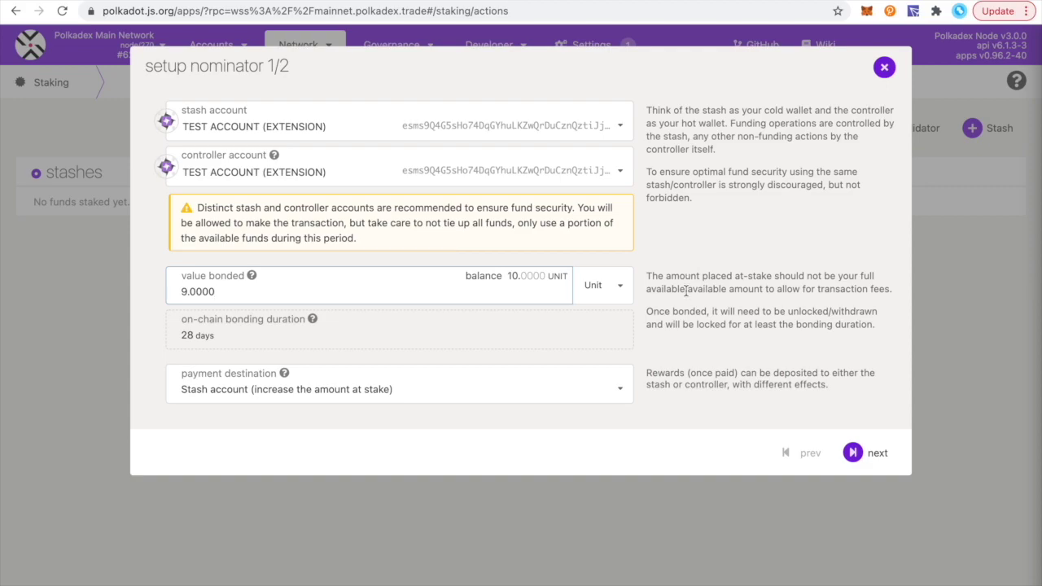
Set the bonded value to 9 UNIT with rewards paid to the stash account.
drag(366, 293, 146, 294)
text(5)
key(BackSpace)
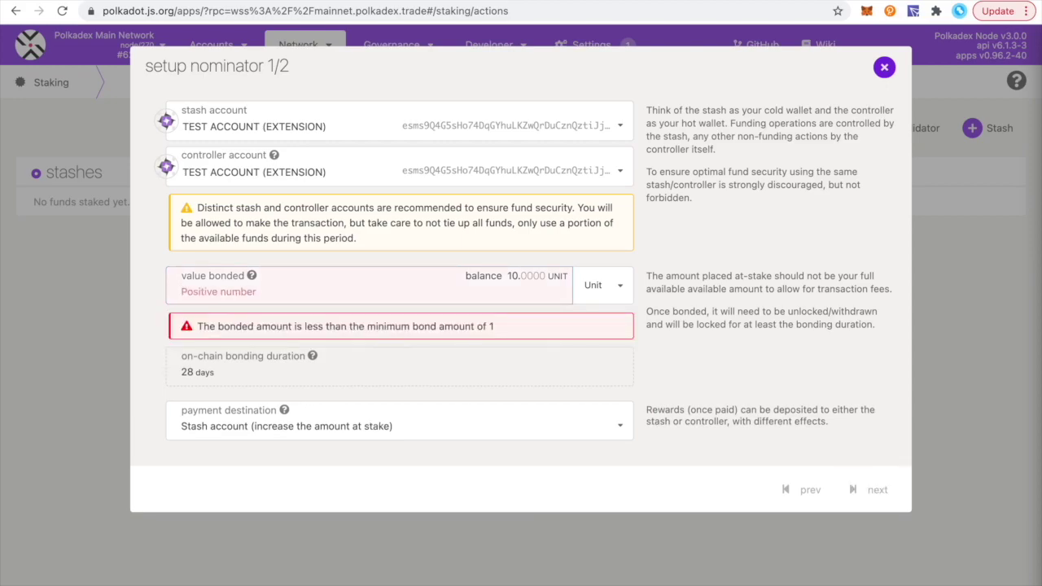
text(9)
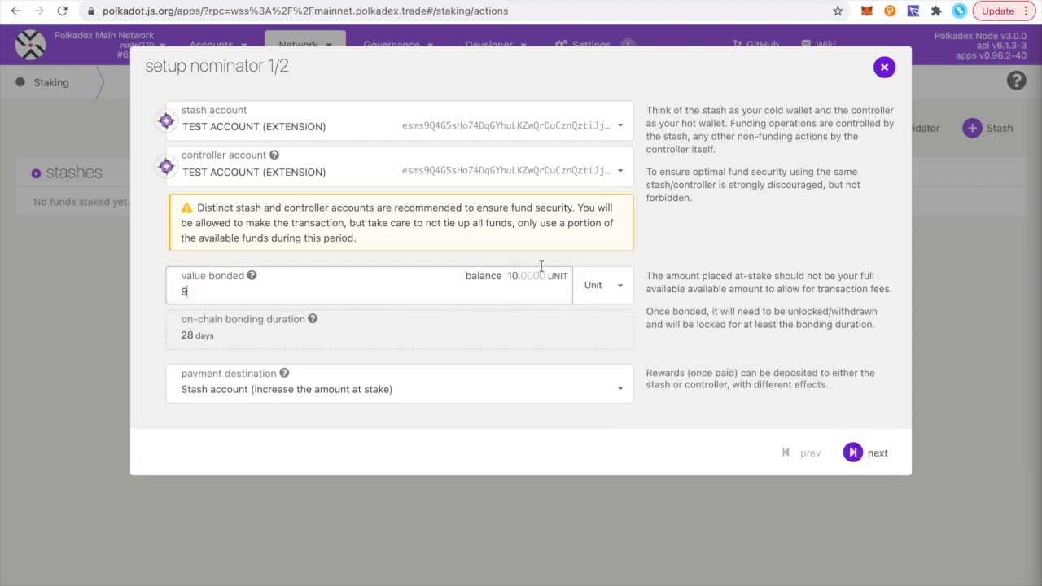
click(478, 395)
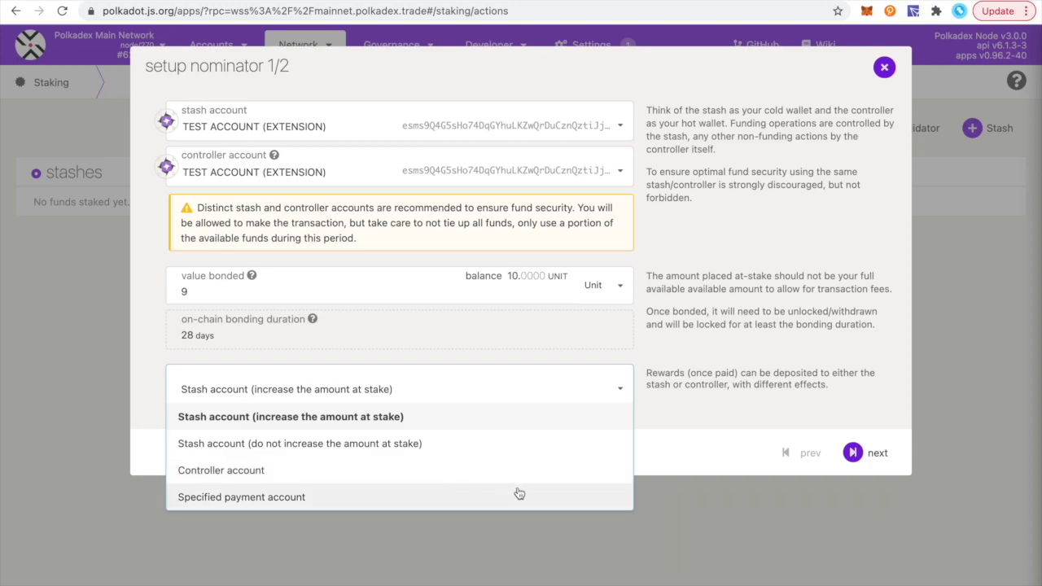
click(624, 389)
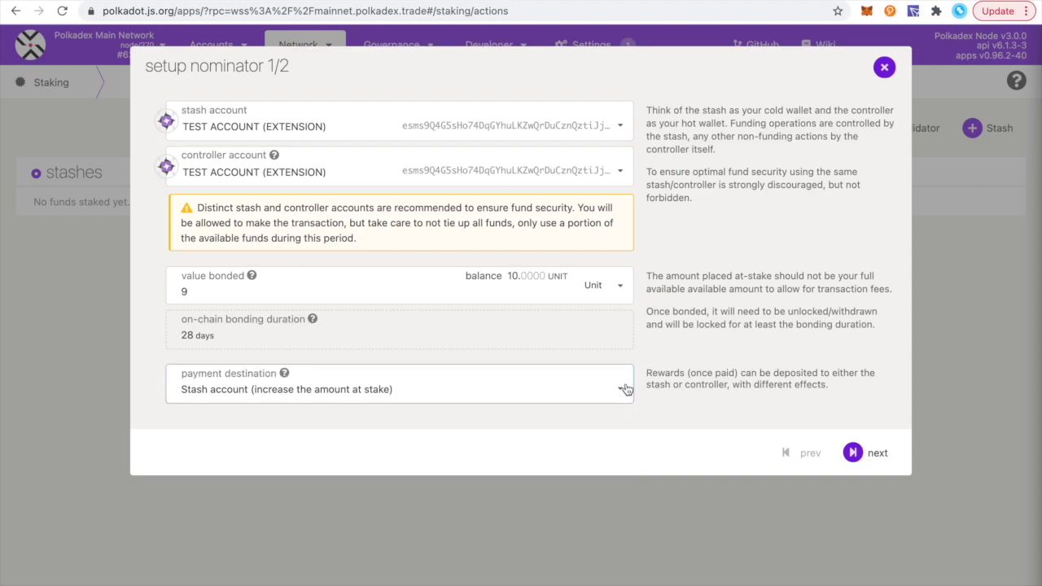
Nominate GABE | POLKADEX TEAM and DREAM NETWORK from the candidate validators.
click(879, 462)
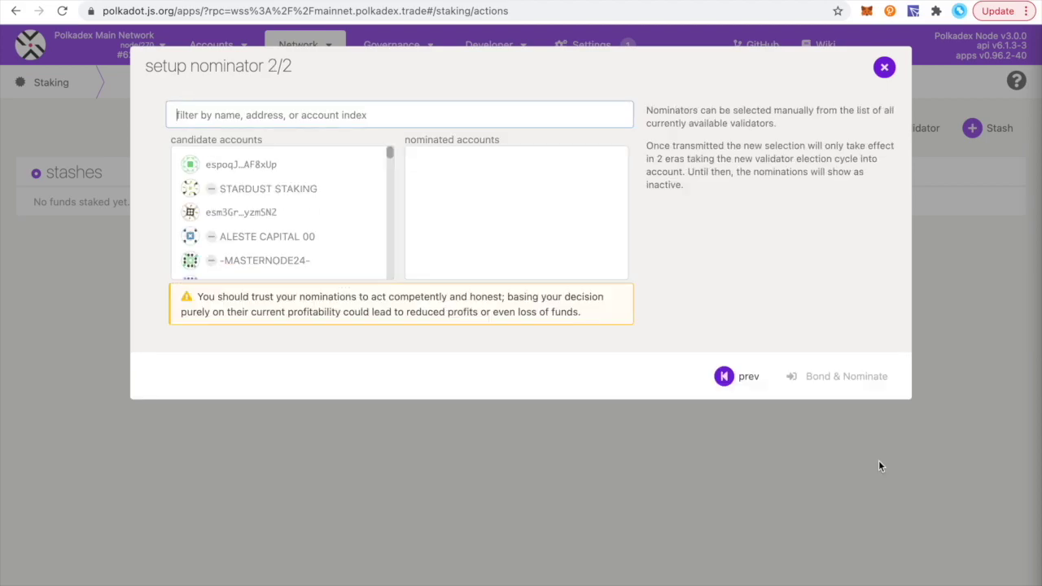
scroll(312, 205, down, 5)
scroll(313, 204, up, 3)
scroll(313, 204, down, 6)
click(312, 220)
scroll(317, 220, down, 5)
click(319, 229)
scroll(325, 211, up, 10)
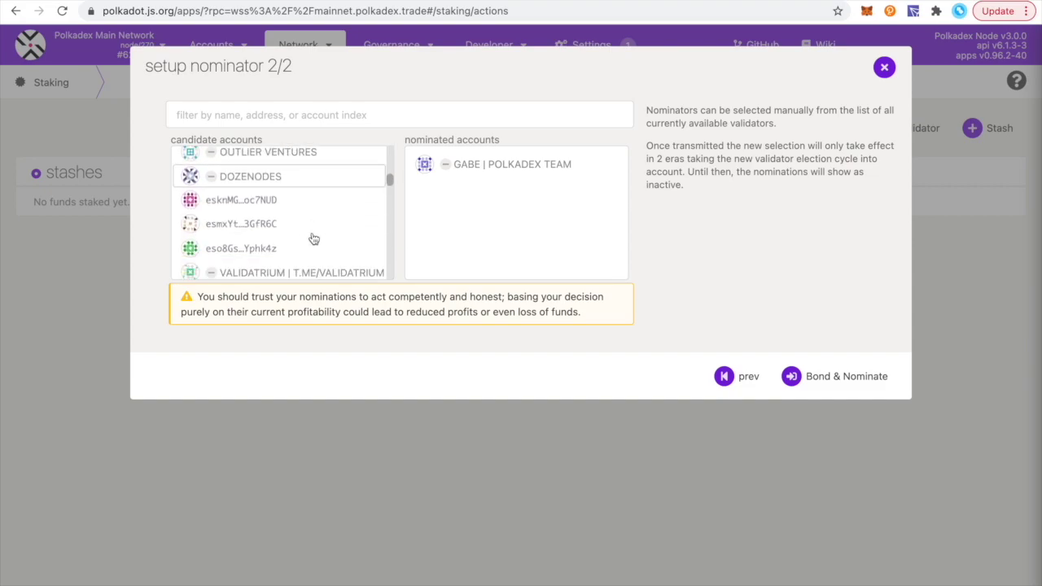
scroll(313, 237, down, 5)
click(298, 163)
Add a fourth validator, then submit the Bond & Nominate batch transaction for signing.
scroll(301, 195, down, 4)
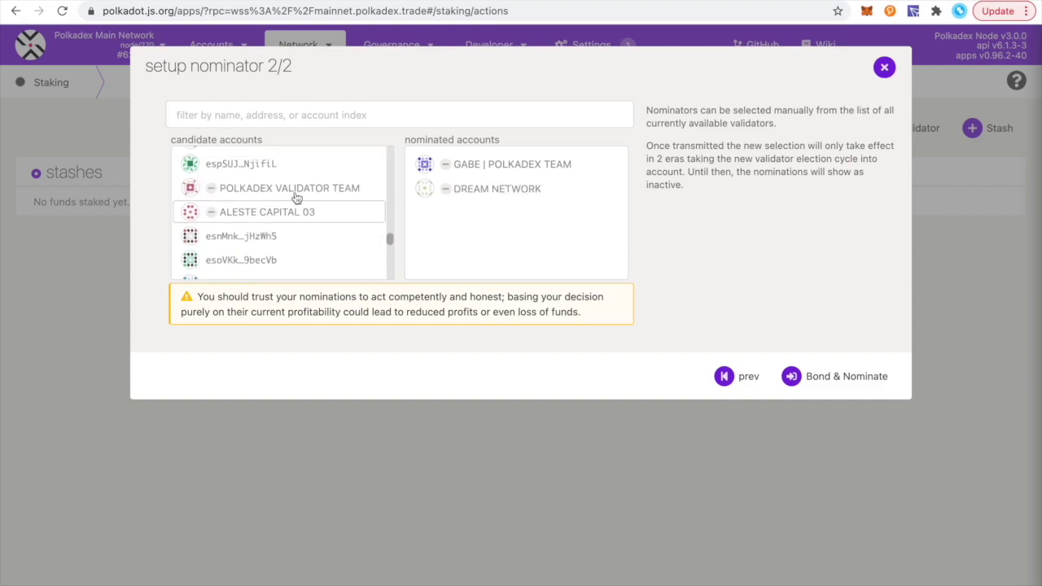
click(297, 198)
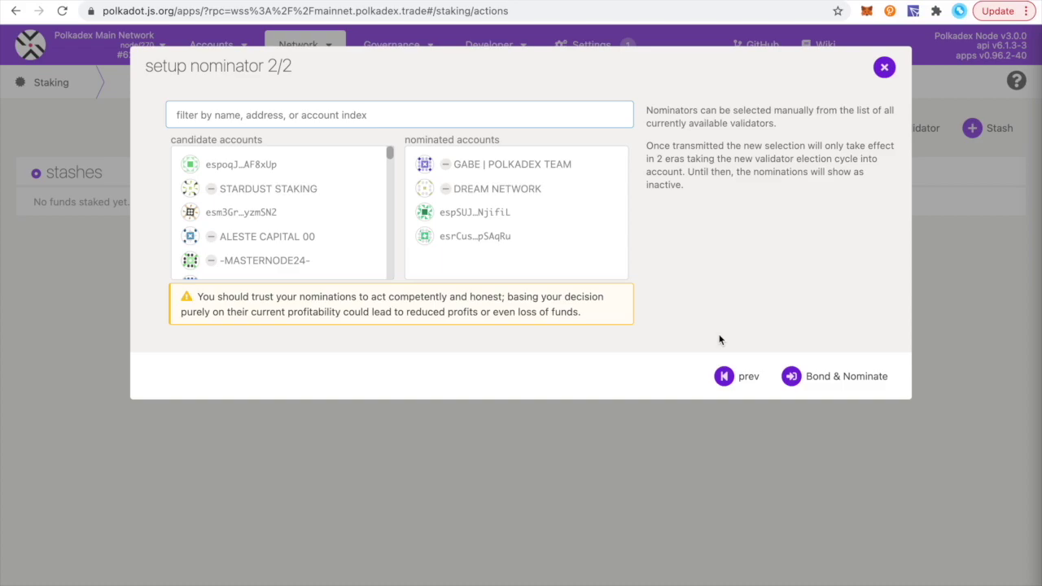
click(810, 376)
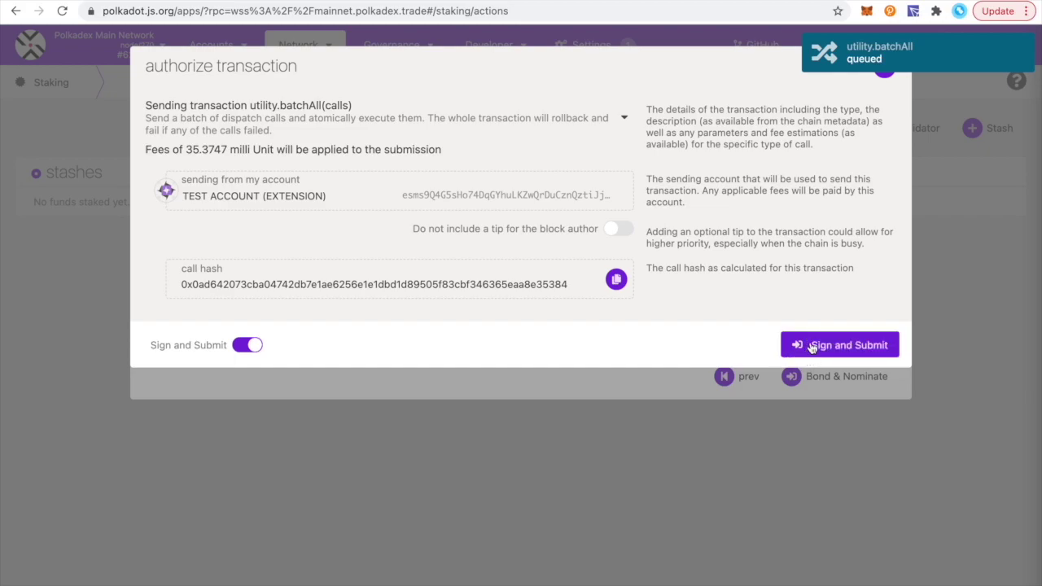
click(839, 345)
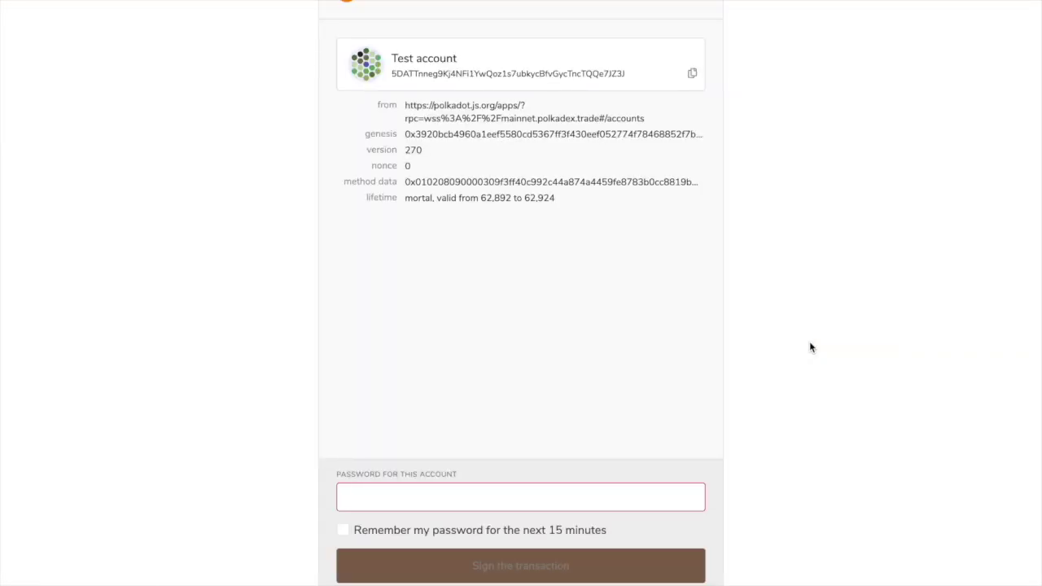
Enter the account password in the extension and sign the batch transaction.
text(********)
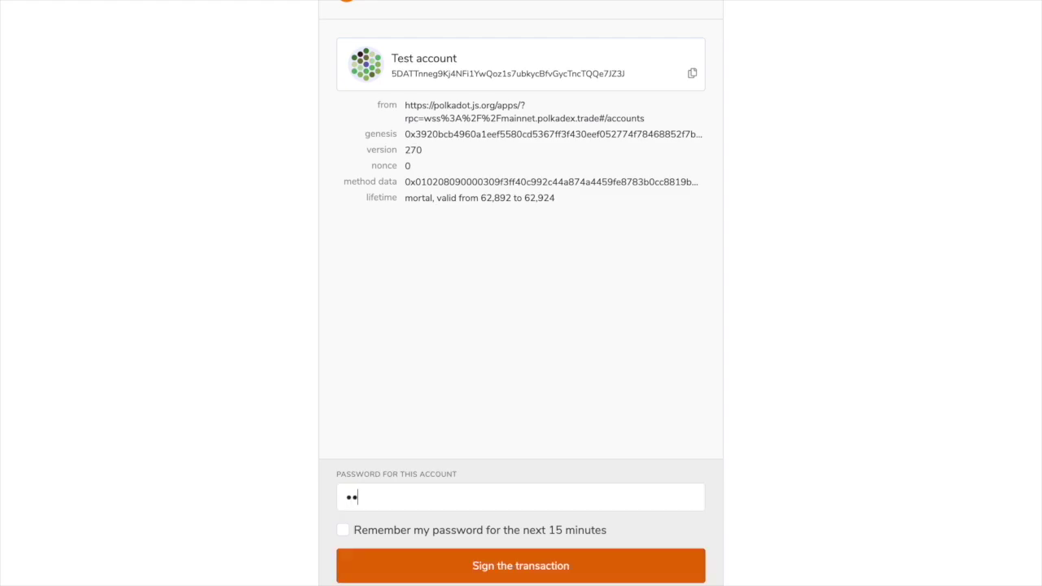
text(**)
click(561, 566)
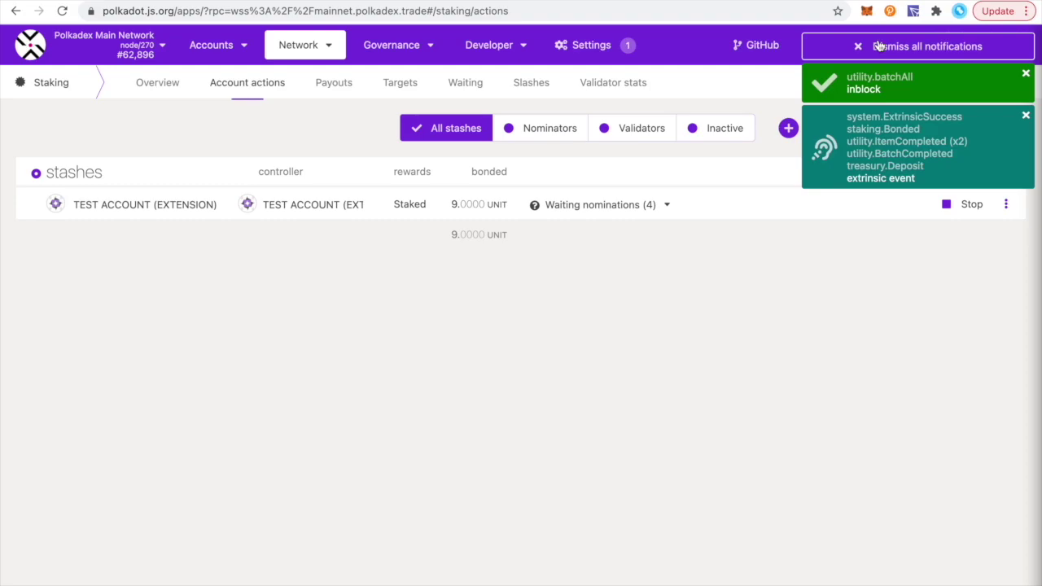
Clear notifications, expand then collapse the four waiting nominations, and go to Staking Targets.
click(879, 46)
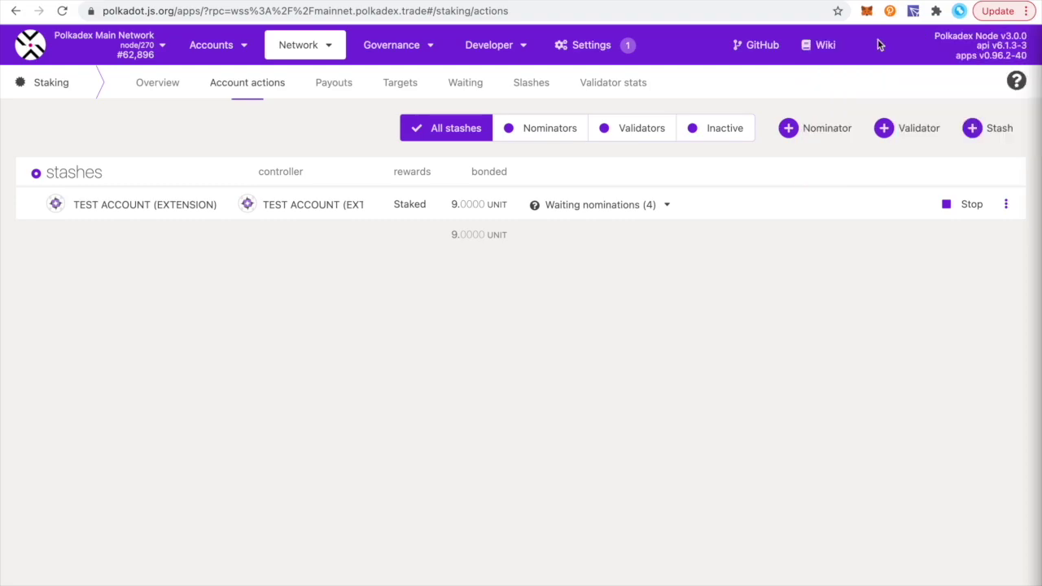
click(653, 208)
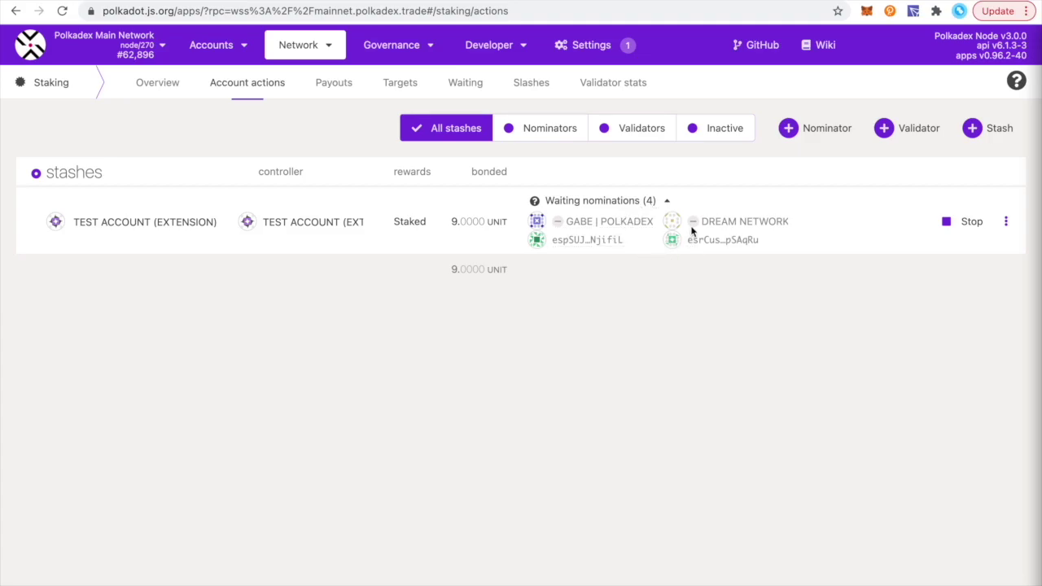
click(657, 203)
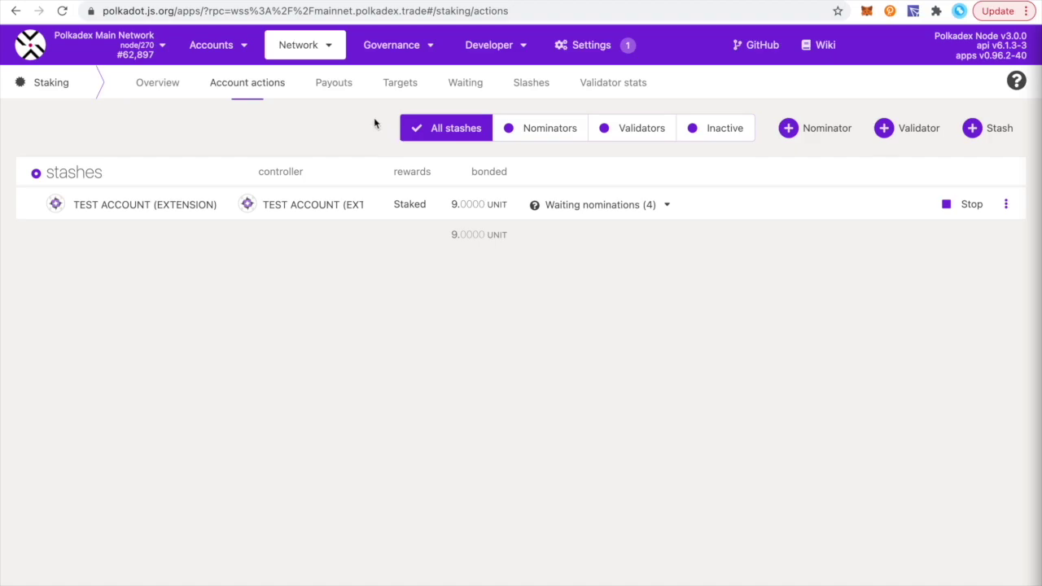
click(401, 83)
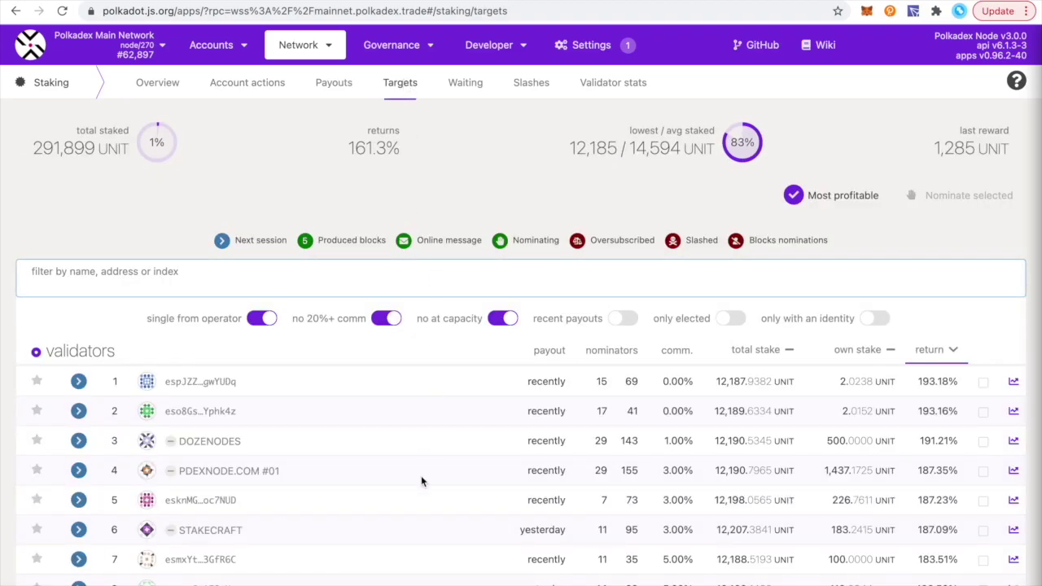
Scroll through the Targets validator list and back to the top, led by 193.18% return.
scroll(421, 477, down, 2)
scroll(421, 481, down, 20)
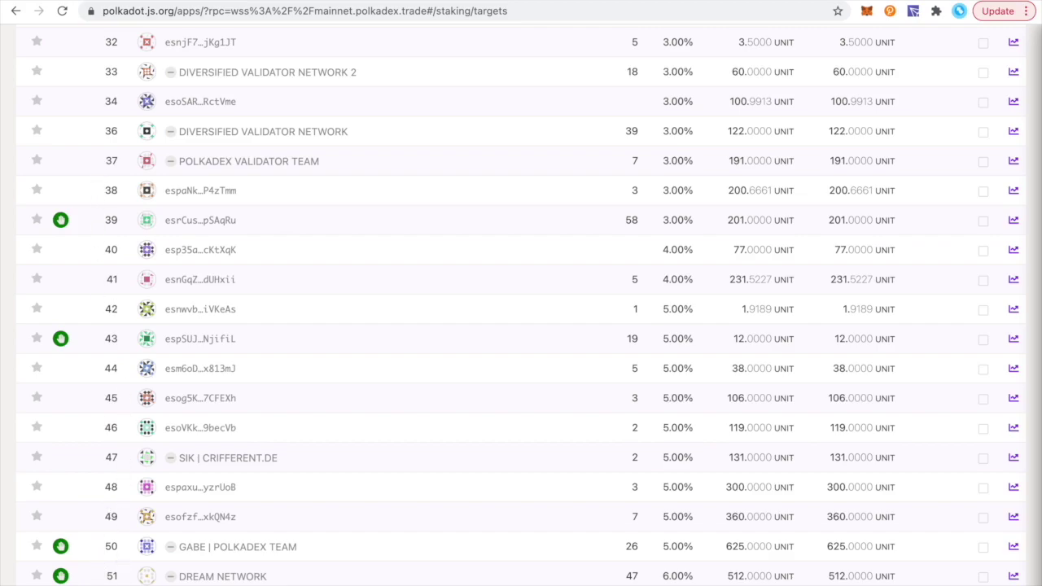
scroll(59, 581, up, 1)
scroll(59, 581, up, 15)
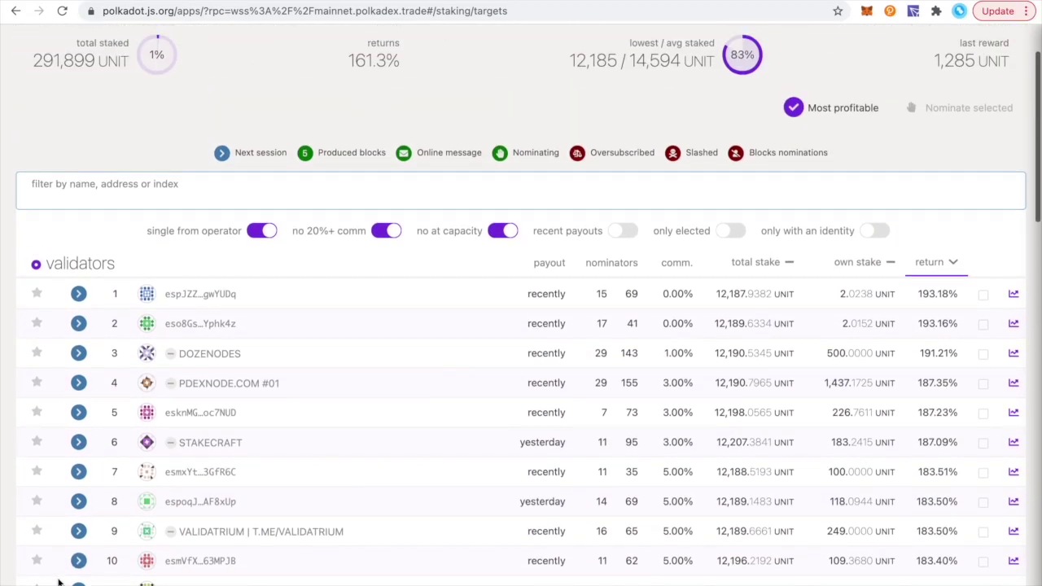
scroll(516, 220, down, 1)
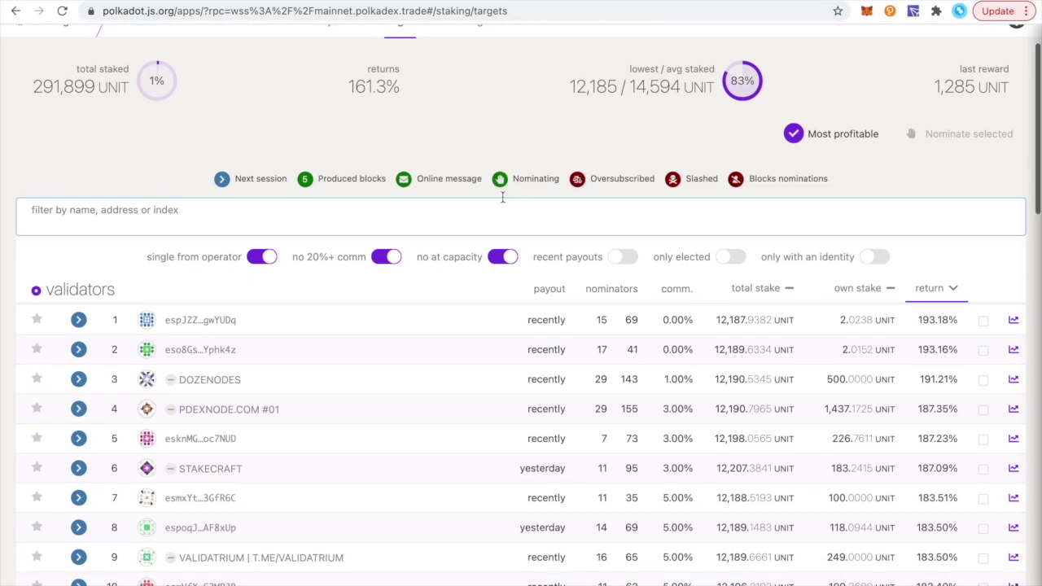
scroll(470, 234, down, 9)
scroll(470, 241, down, 5)
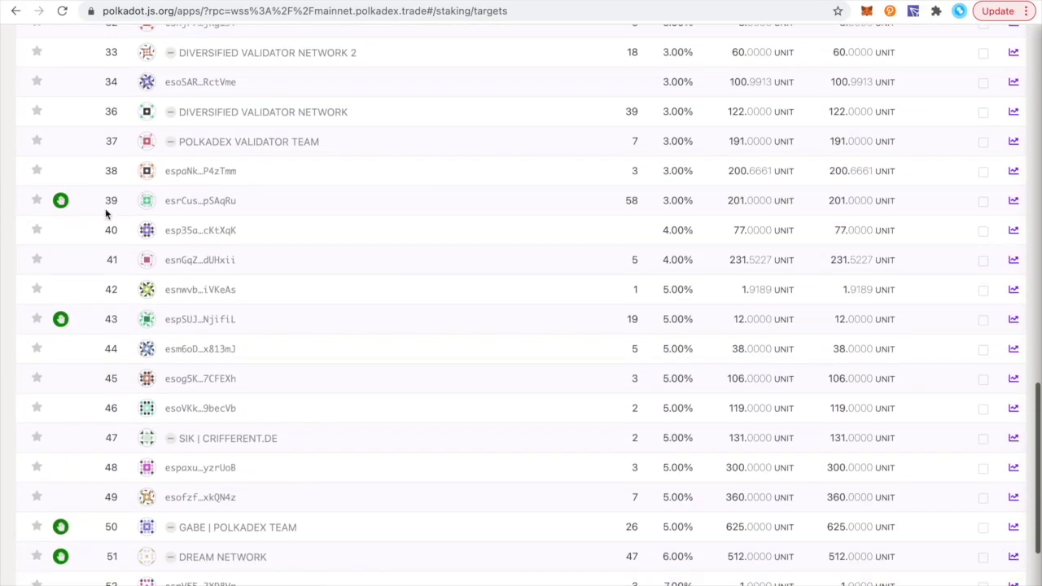
scroll(86, 581, up, 15)
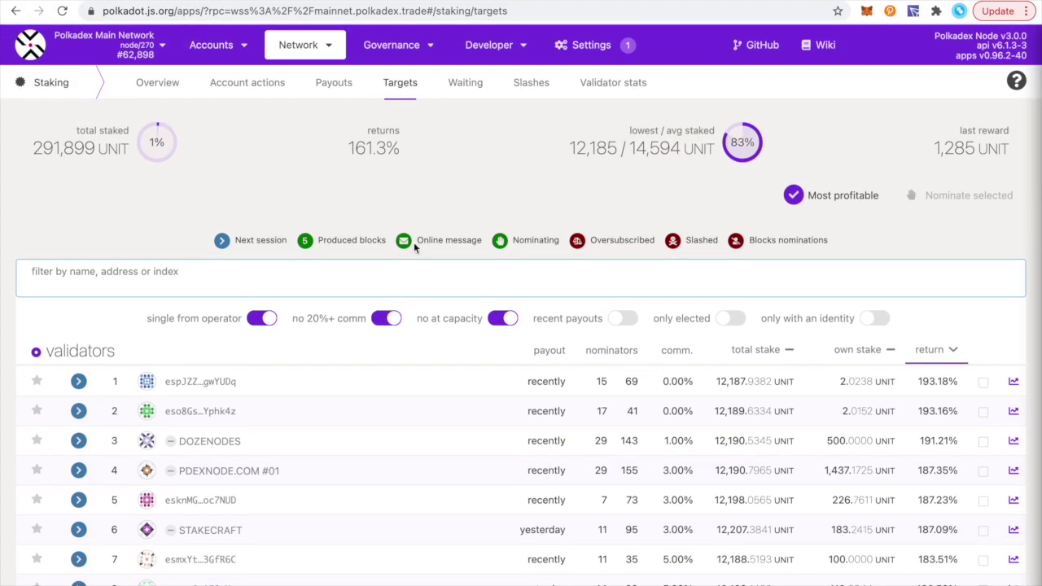
scroll(474, 385, down, 1)
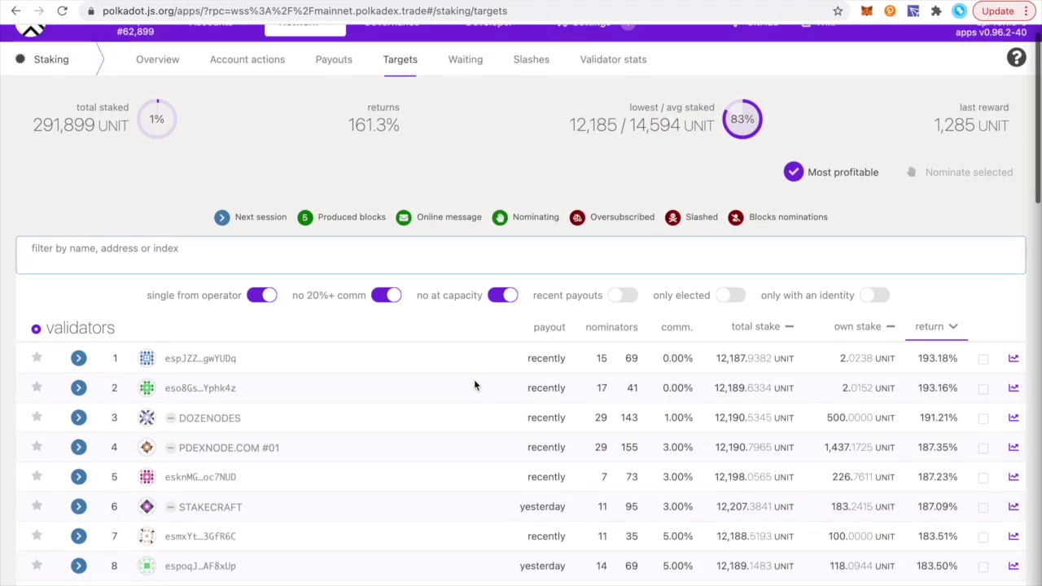
scroll(475, 384, down, 1)
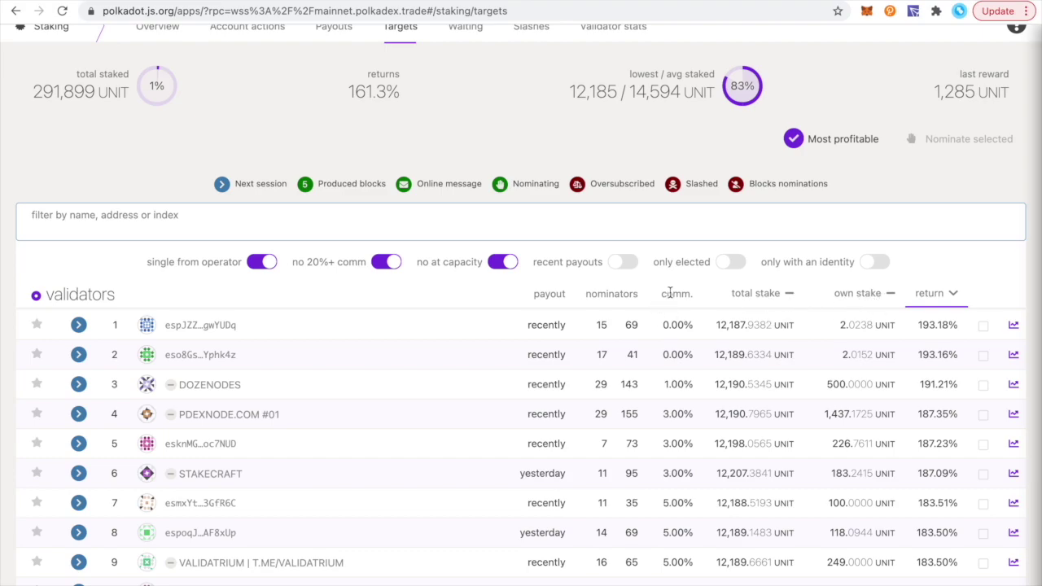
scroll(669, 293, down, 1)
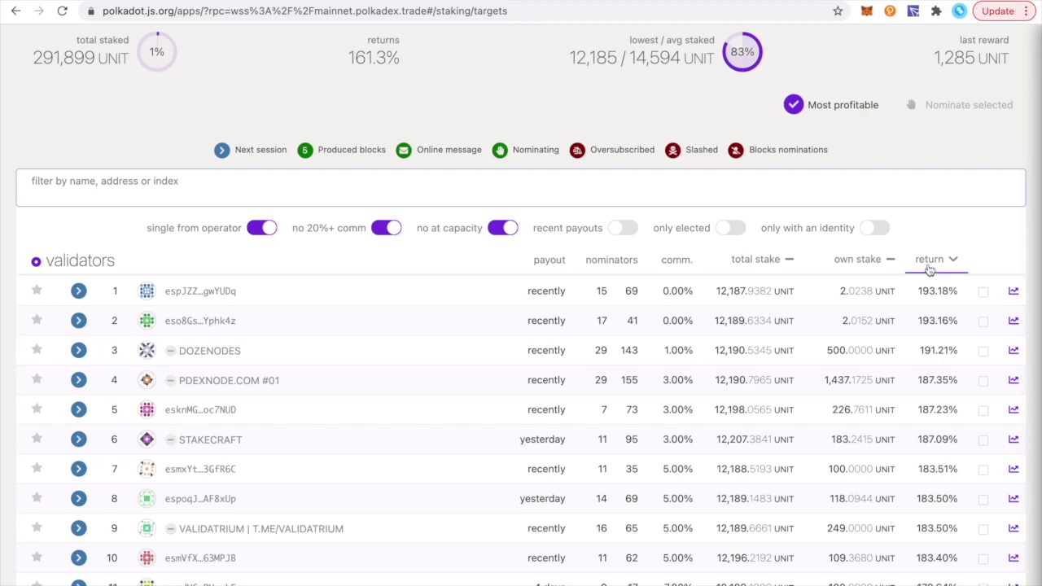
scroll(941, 355, down, 1)
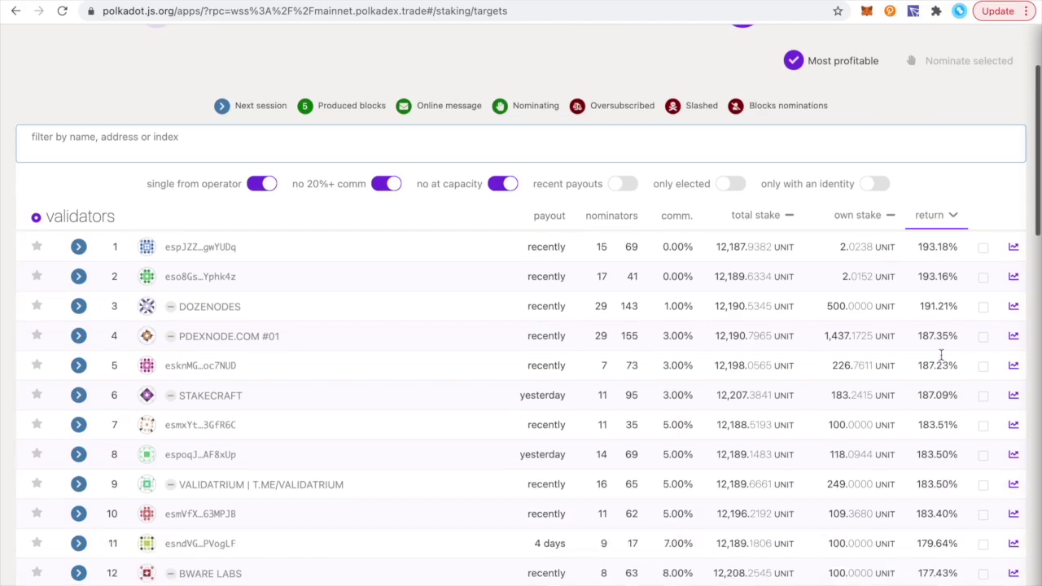
scroll(944, 476, down, 1)
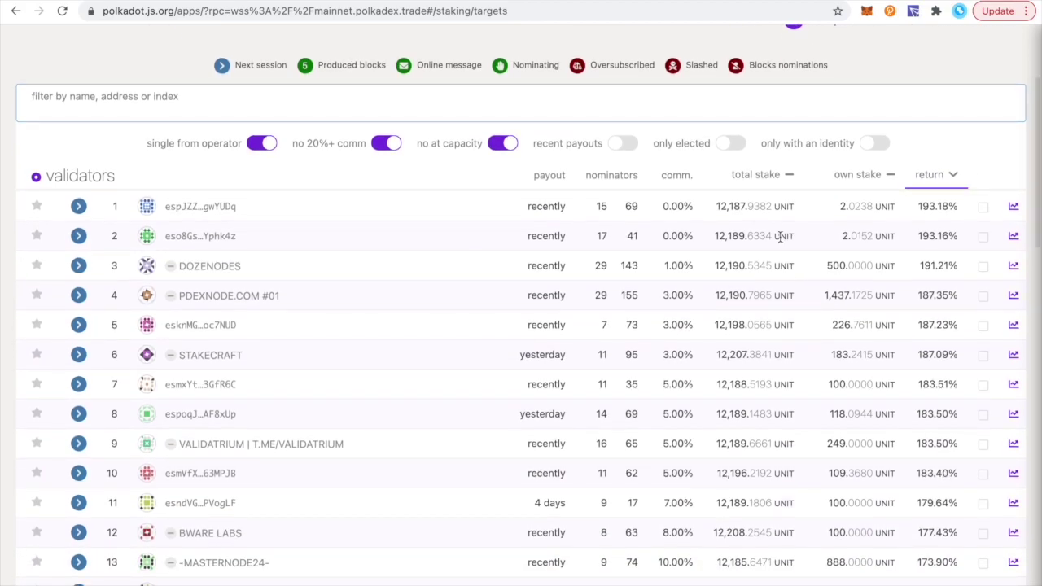
scroll(755, 358, down, 4)
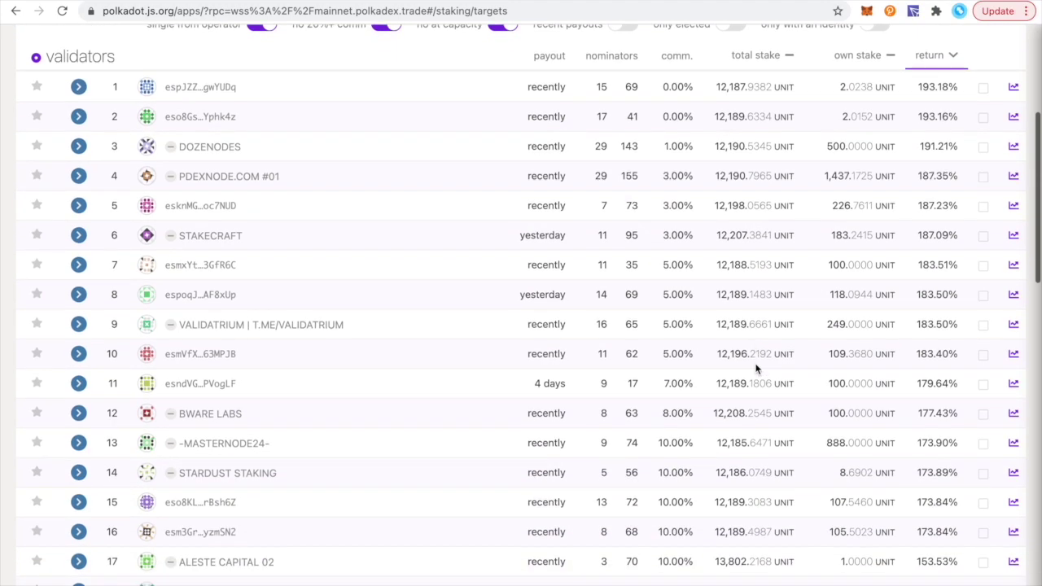
scroll(755, 365, up, 1)
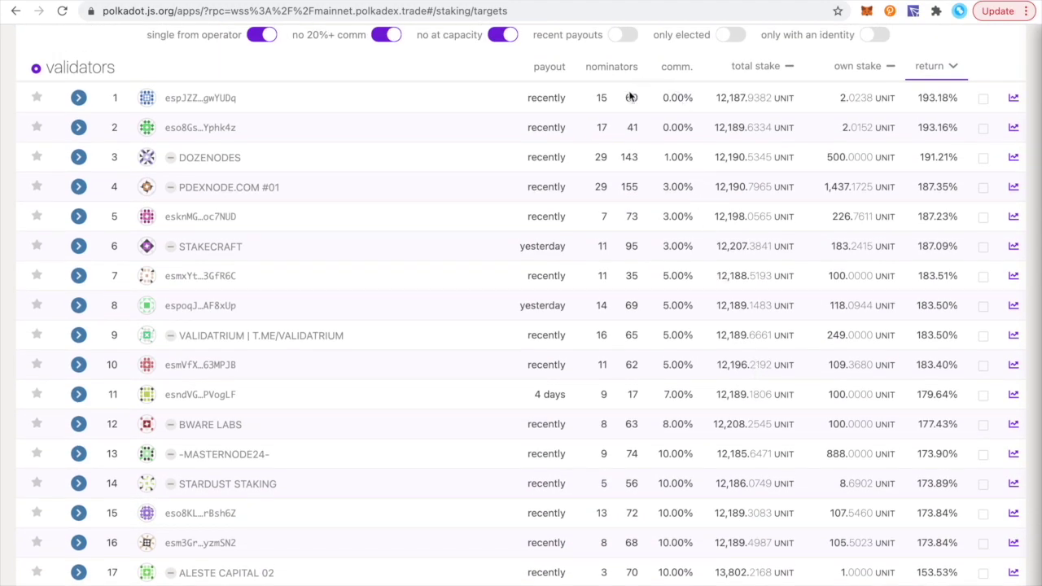
scroll(643, 139, up, 2)
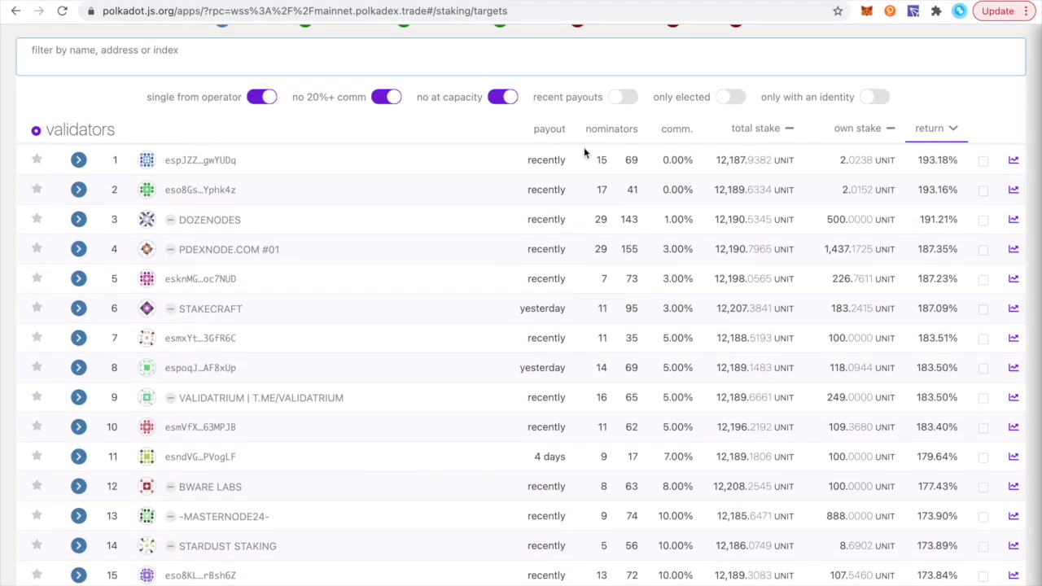
scroll(548, 366, up, 3)
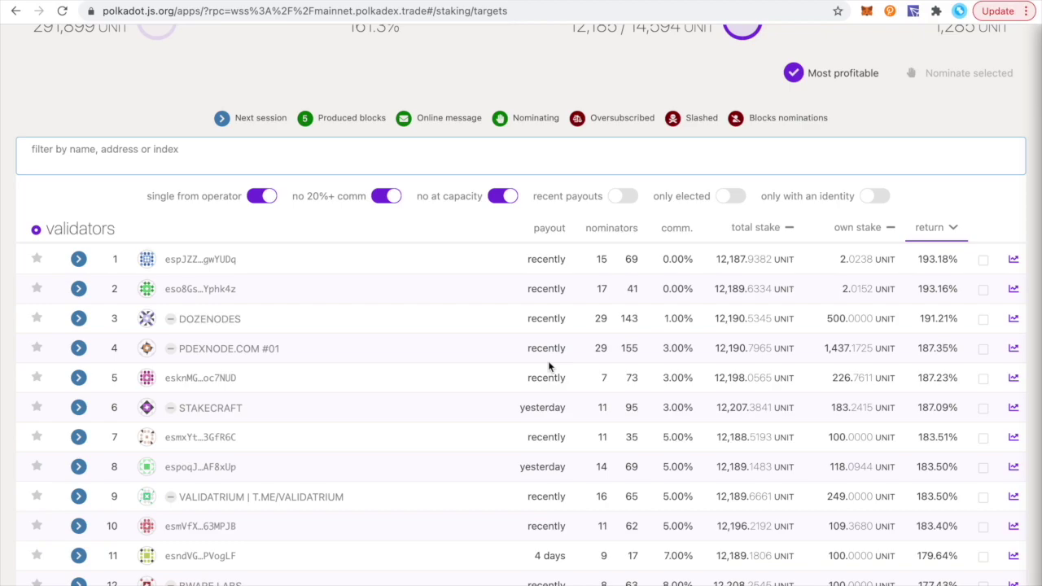
scroll(549, 366, up, 2)
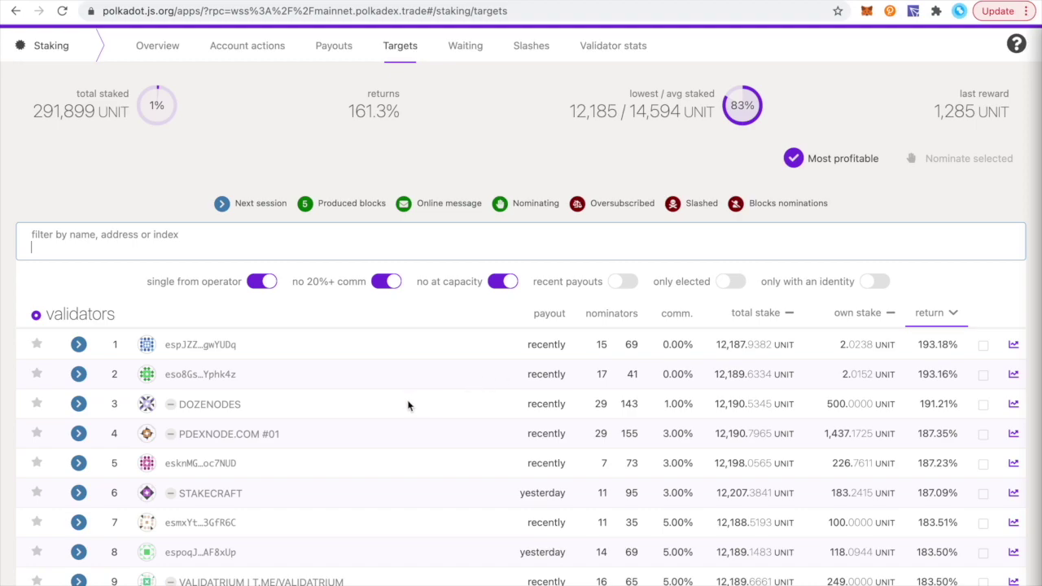
scroll(390, 245, up, 1)
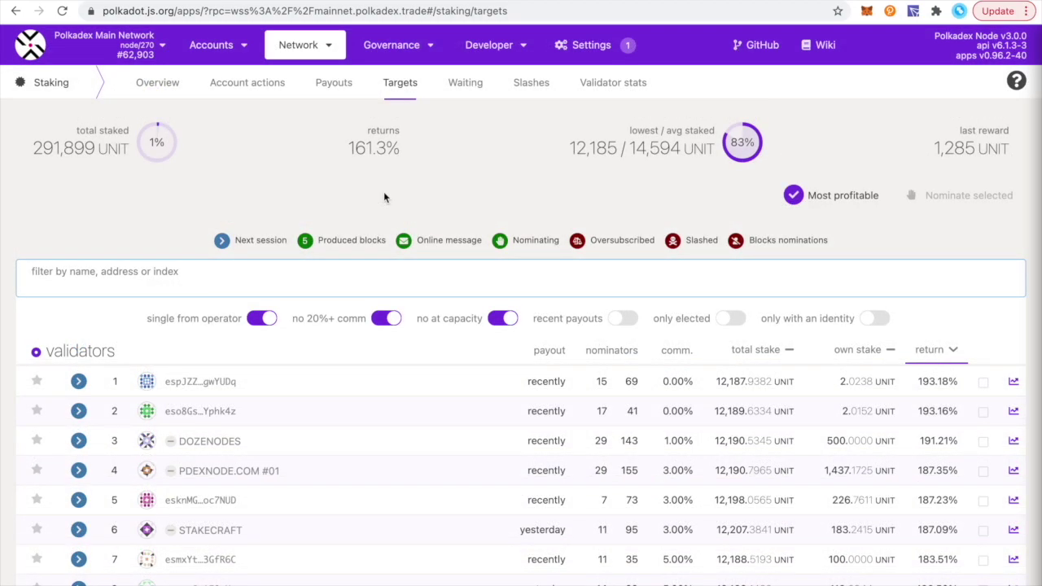